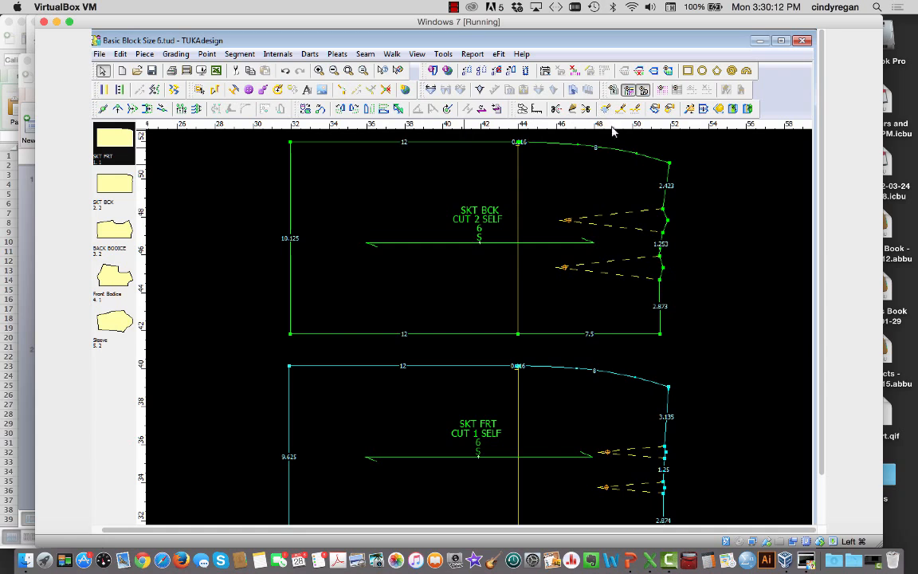
Step: Turn off the Curve type for the middle point of the SKT BCK hip curve and apply it
left_click(318, 70)
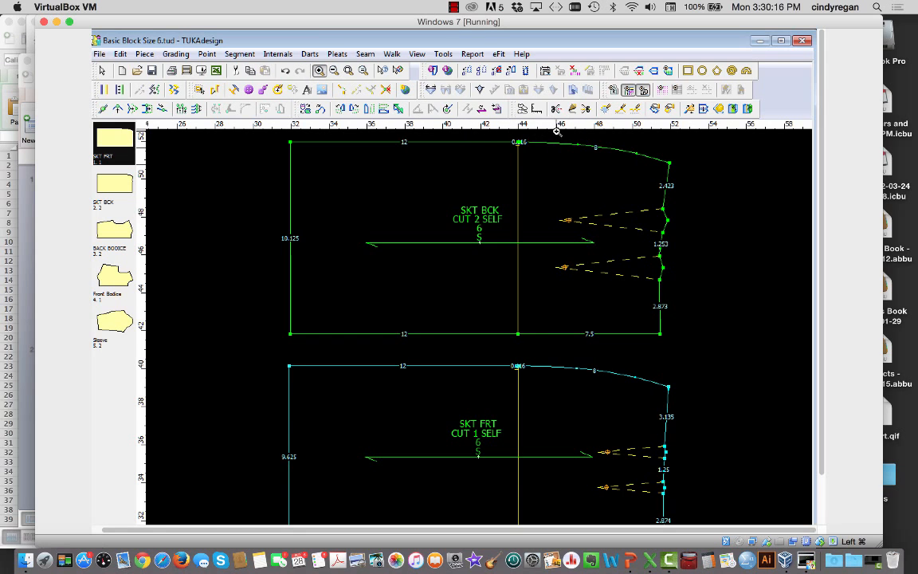
left_click_drag(560, 133, 595, 167)
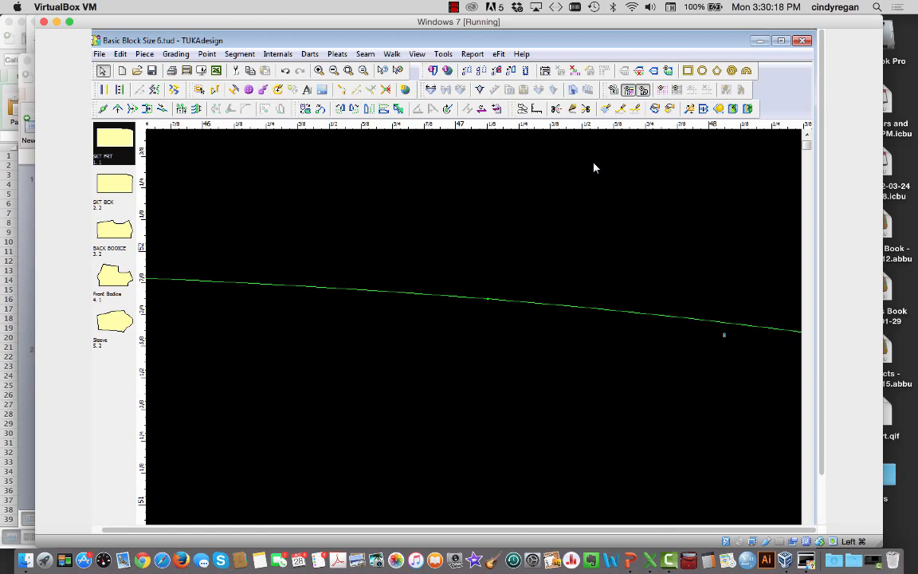
left_click(487, 301)
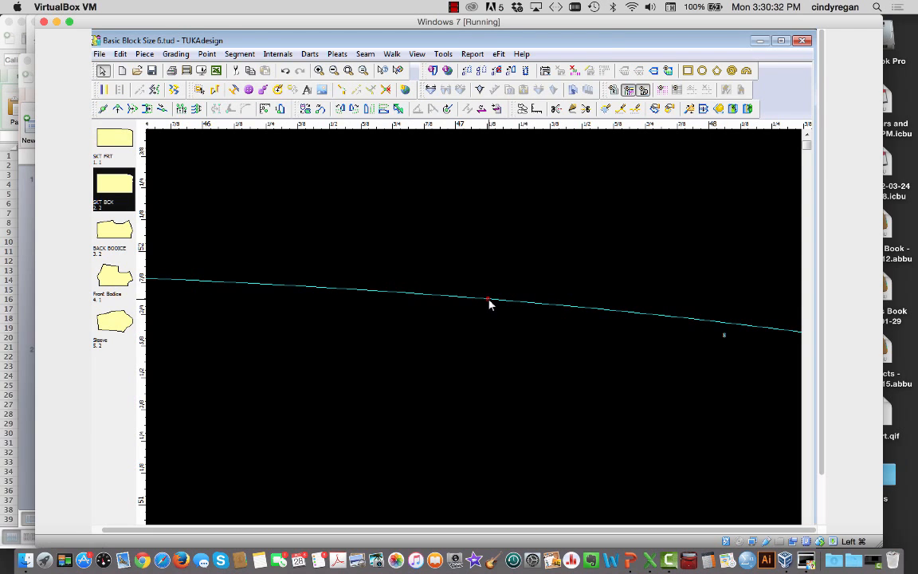
double_click(488, 302)
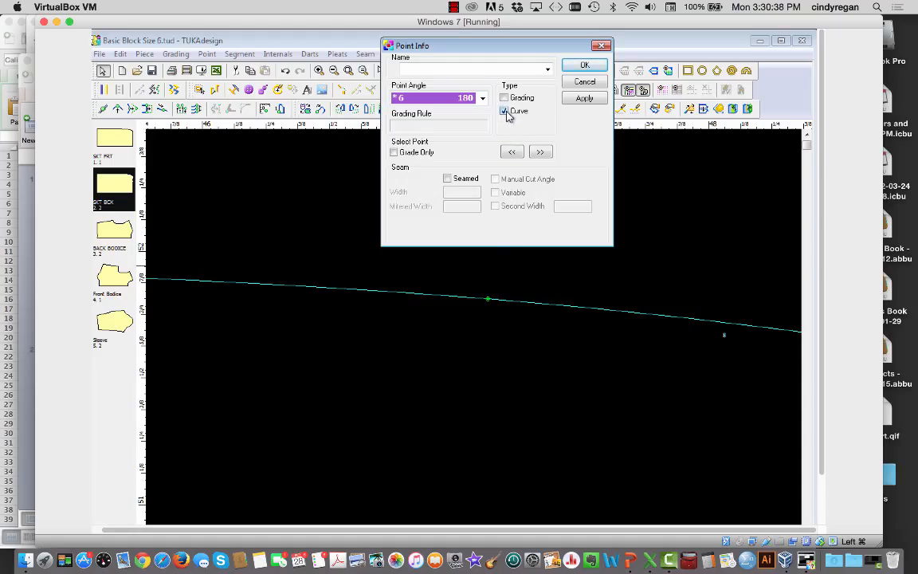
left_click(505, 111)
left_click(582, 100)
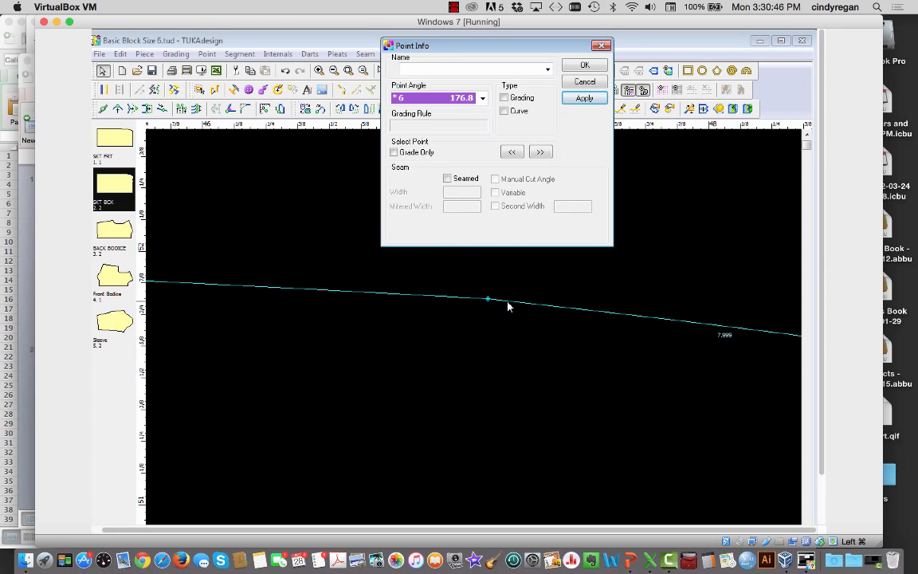
Step: Turn the Curve type back on for the SKT BCK hip curve point and accept the point settings
left_click(505, 111)
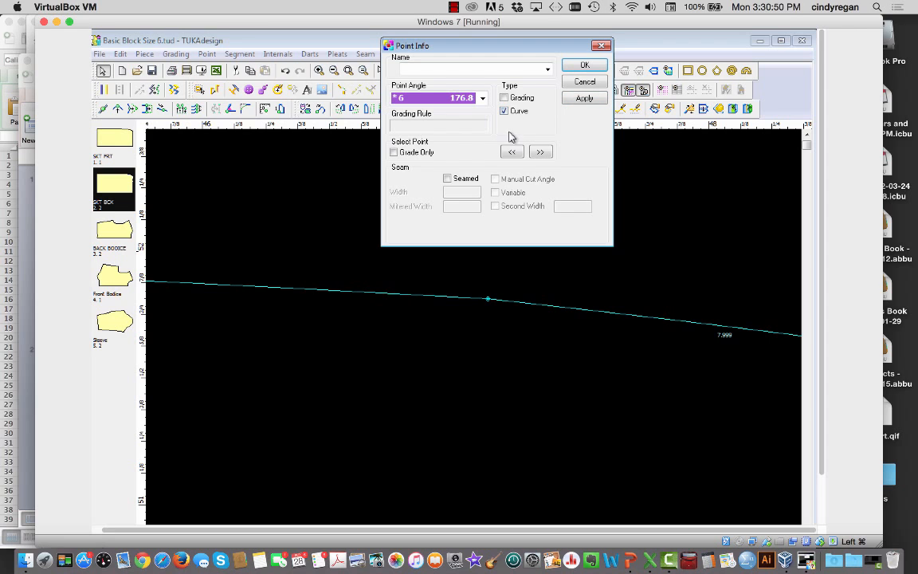
left_click(584, 97)
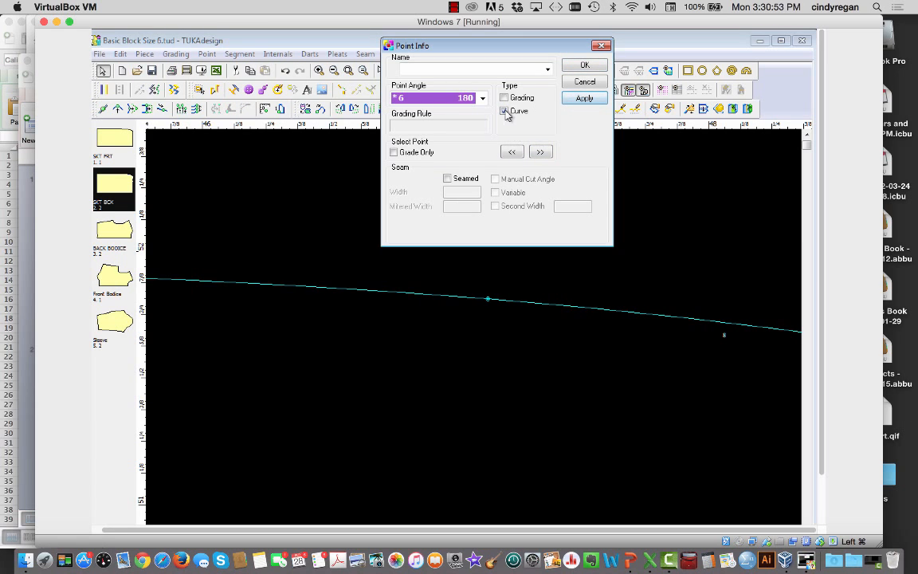
left_click(584, 65)
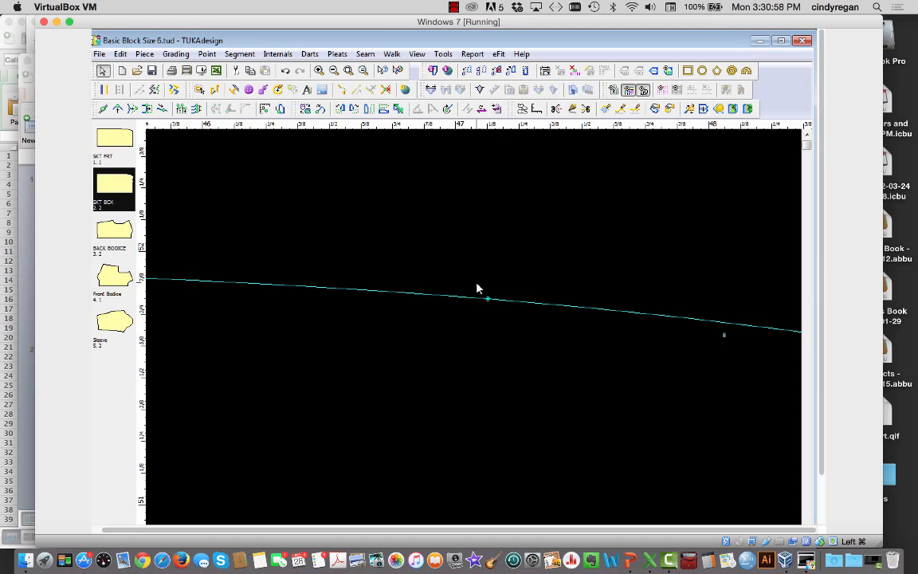
Step: Use Move Point to shift the middle point of the SKT BCK hip curve outward by about 0.15
left_click(488, 302)
left_click(488, 303)
left_click(118, 109)
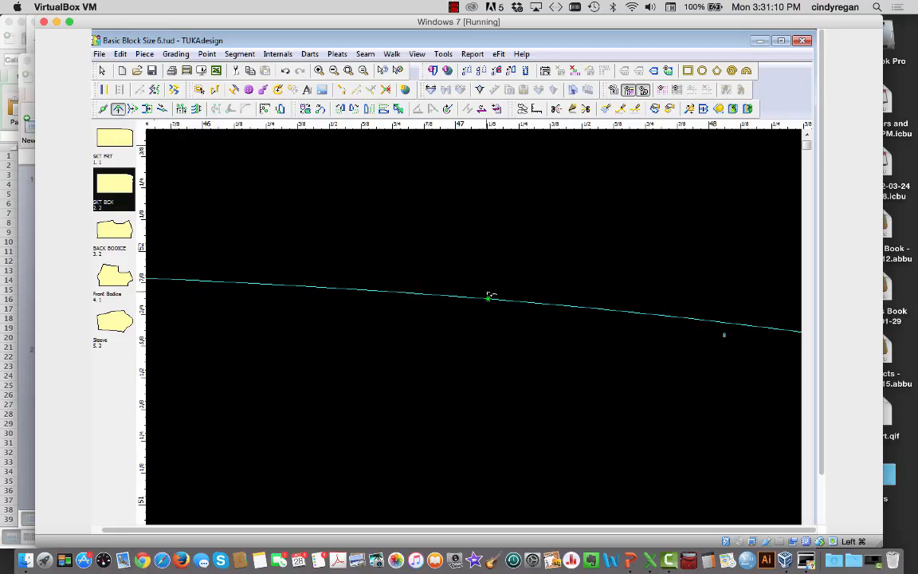
left_click(488, 301)
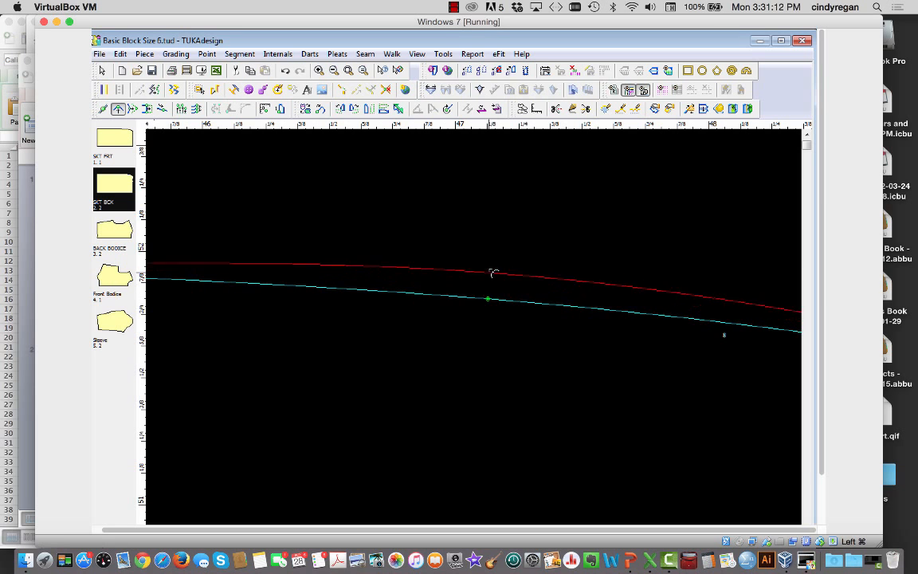
left_click(493, 264)
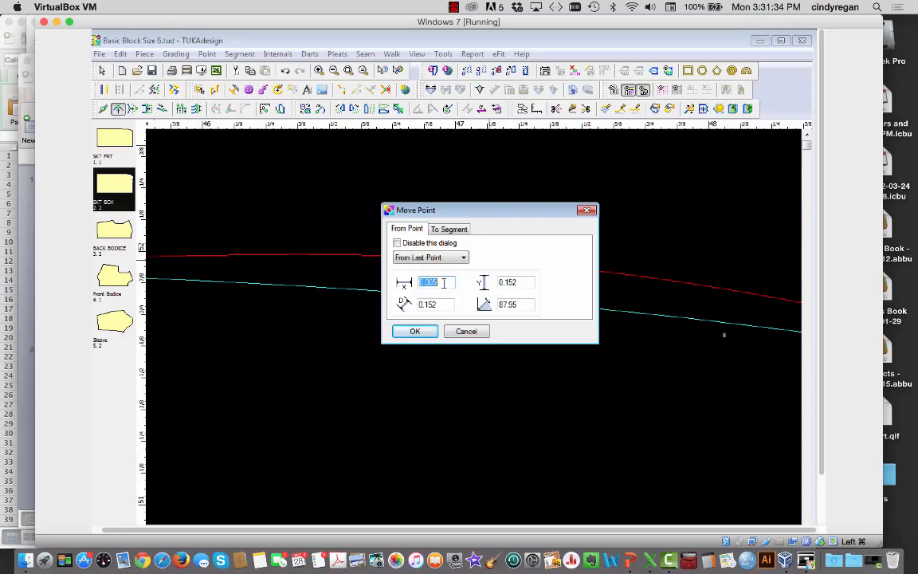
Step: Set the hip curve point's move from its last position to X 0 and Y 1/4, and apply it
left_click(443, 283)
key("BackSpace")
key("BackSpace")
key("BackSpace")
type("0")
double_click(510, 281)
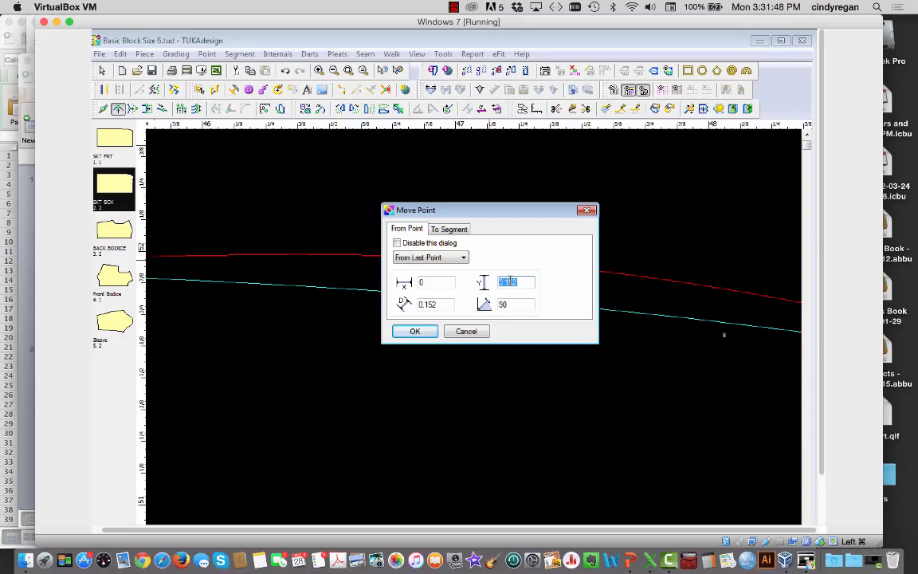
type(".25")
key("BackSpace")
key("BackSpace")
type("1/4")
left_click(423, 332)
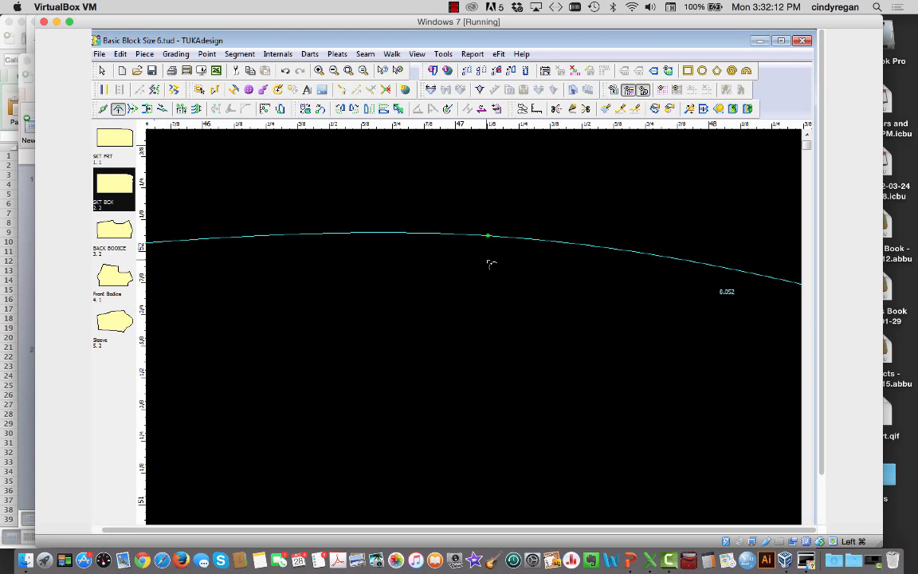
Step: Undo the hip curve point move and show the full skirt pieces again
key("ctrl+z")
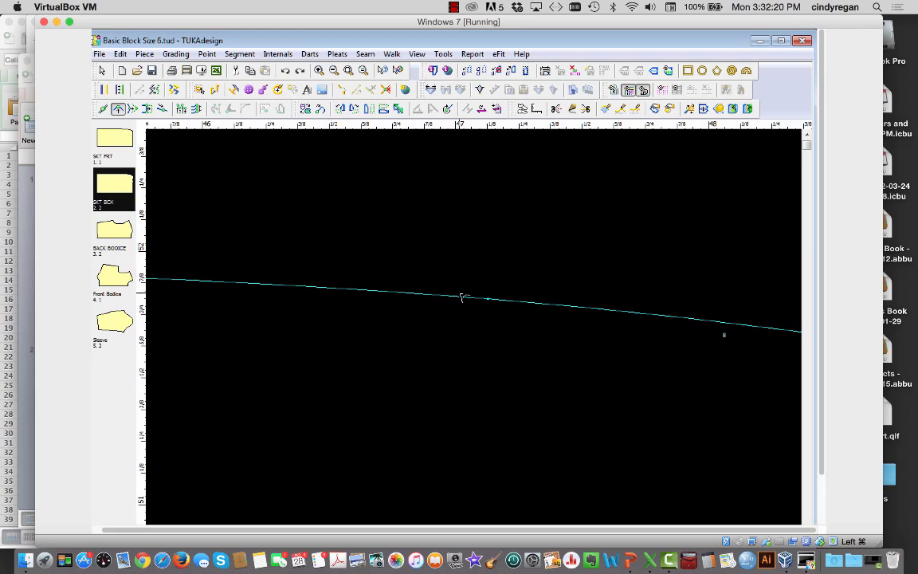
left_click(489, 300)
left_click(349, 71)
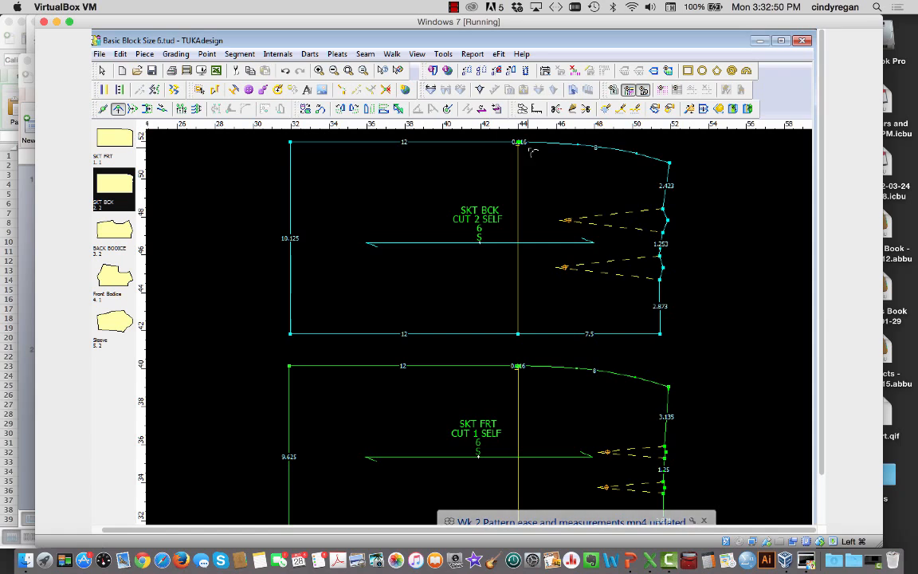
Step: Delete the extra point just beside the hip notch on the outer edge of SKT BCK
left_click(319, 70)
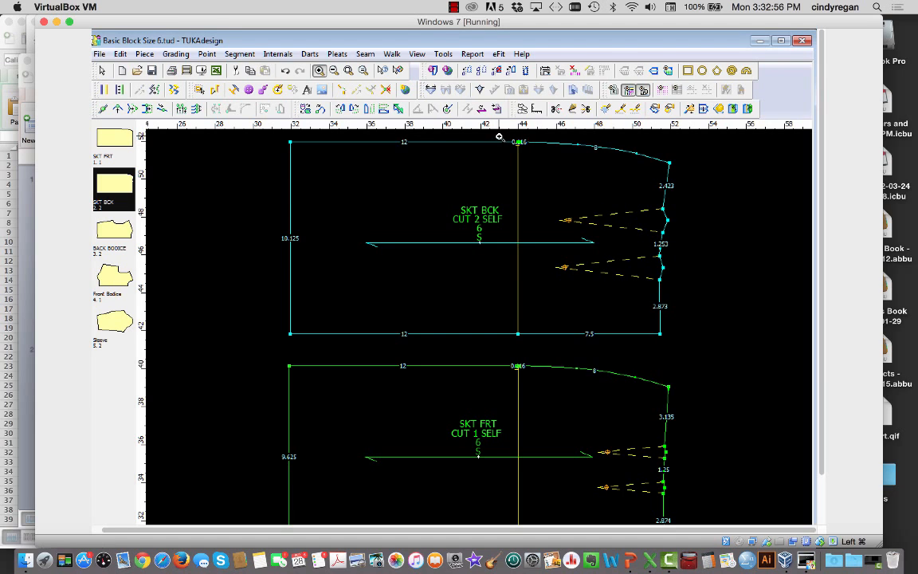
left_click_drag(498, 137, 548, 168)
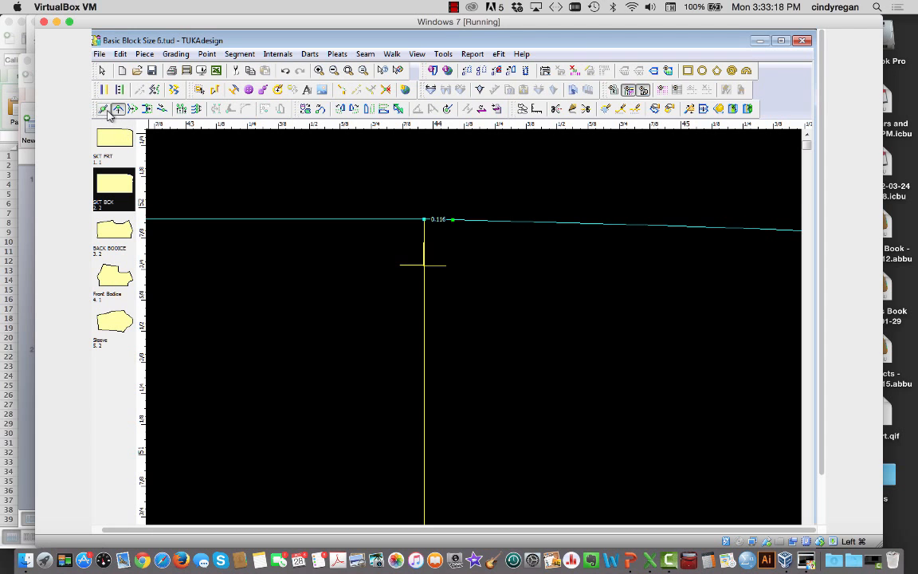
right_click(205, 178)
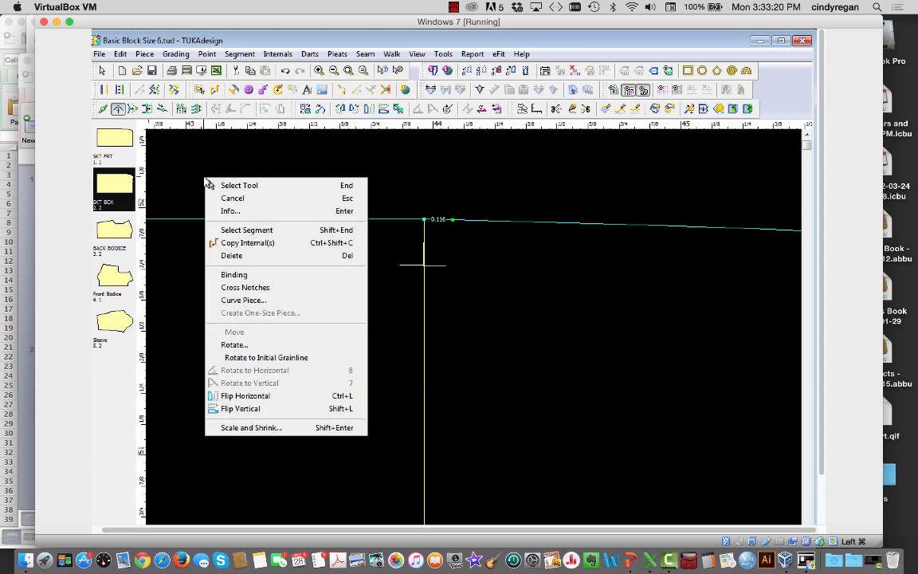
left_click(234, 185)
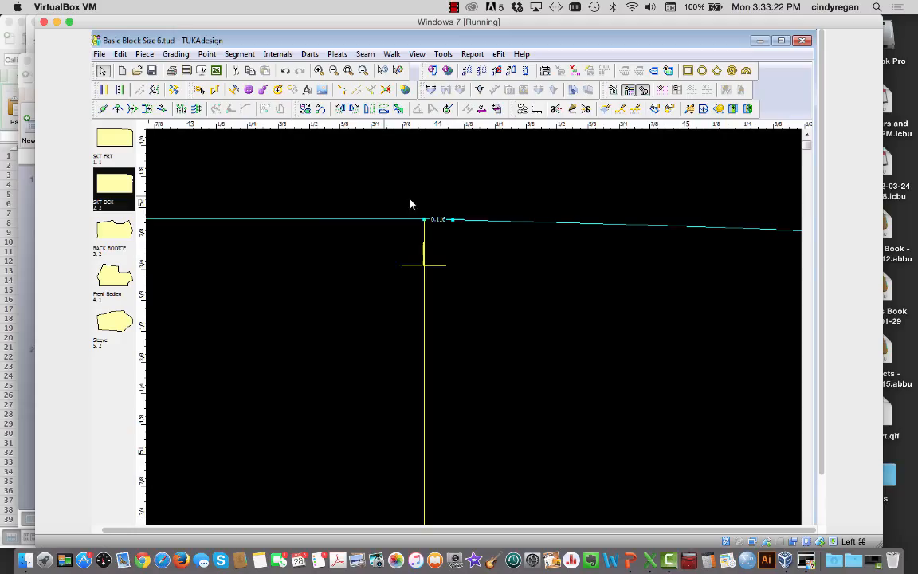
left_click(454, 223)
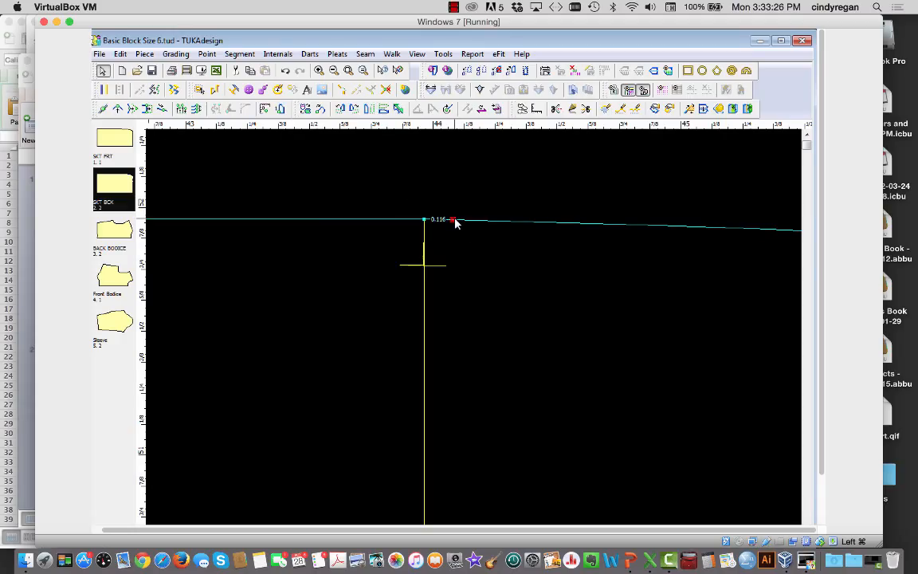
right_click(454, 222)
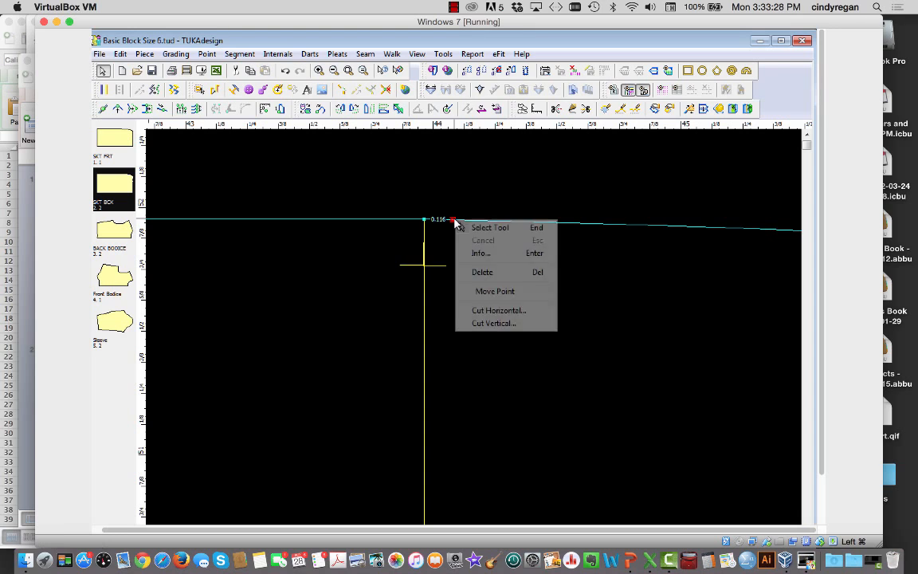
left_click(493, 273)
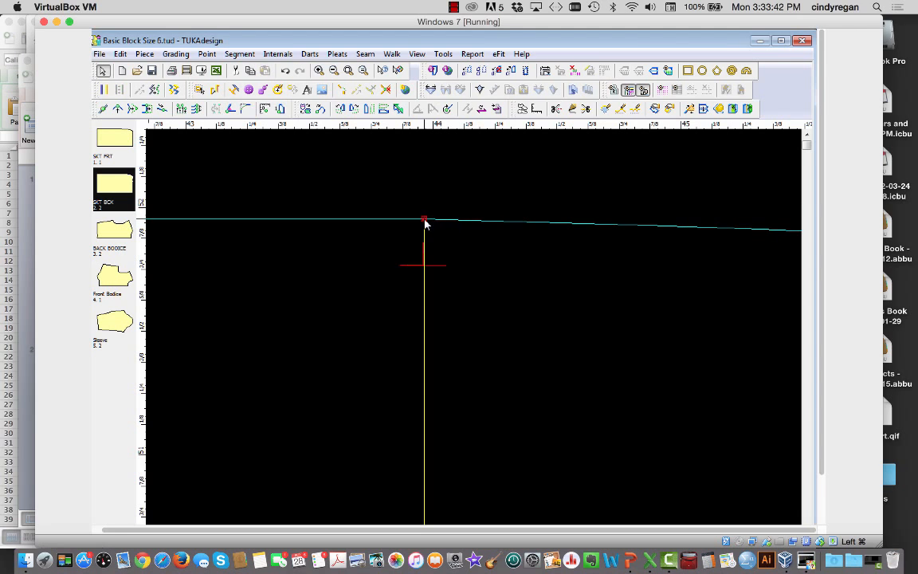
Step: Toggle the Connected option of the SKT BCK hip notch point off and back on, and accept the point settings
double_click(425, 221)
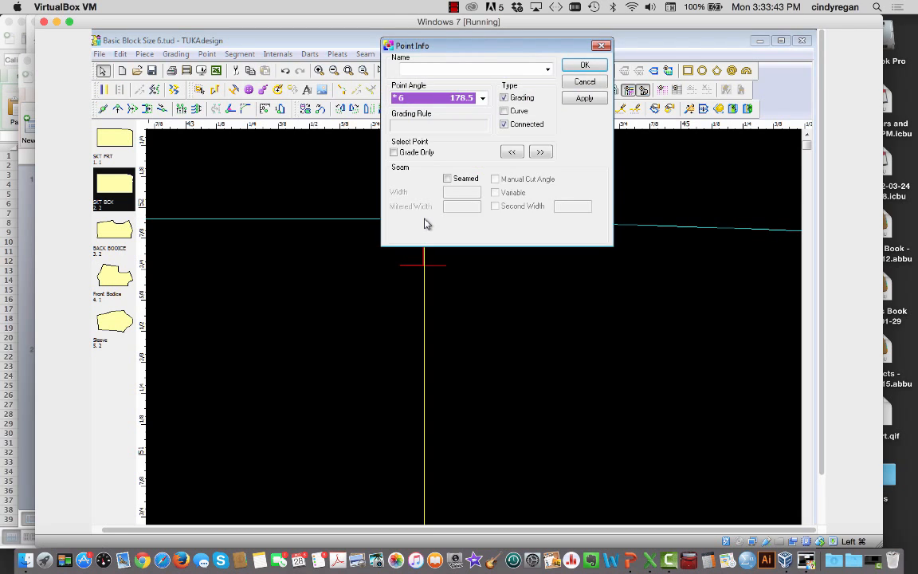
left_click(505, 126)
left_click(505, 126)
left_click(584, 65)
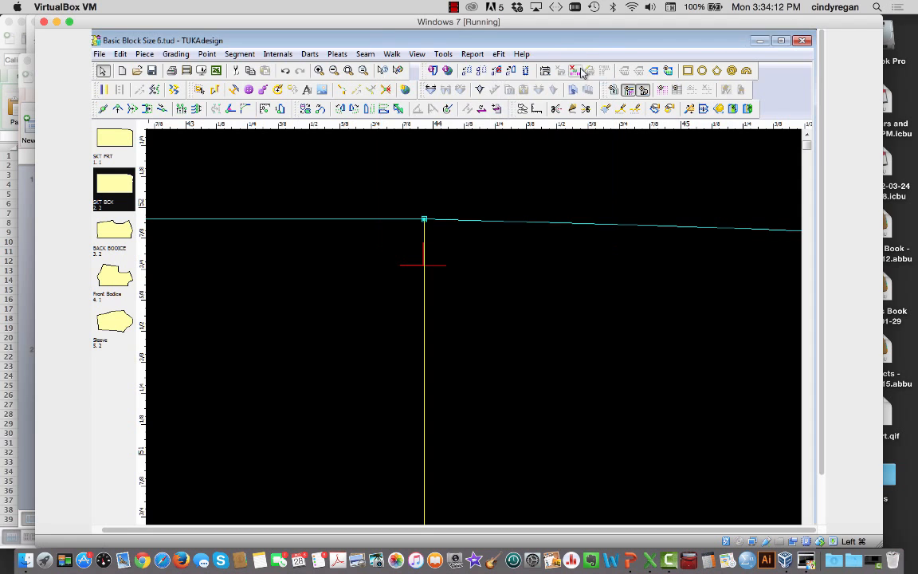
Step: Check the SKT BCK piece information, including its X and Y dimensions, and close it
double_click(437, 264)
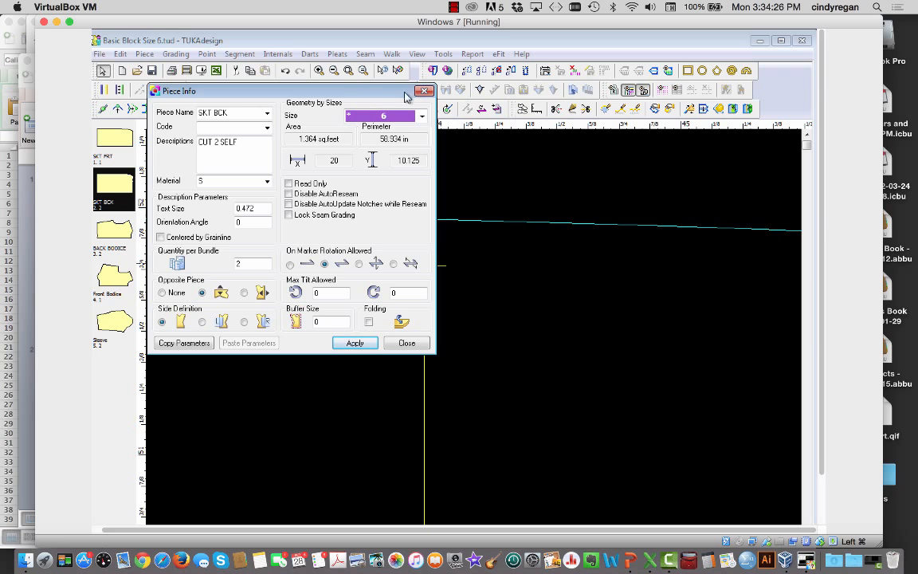
left_click_drag(396, 92, 728, 163)
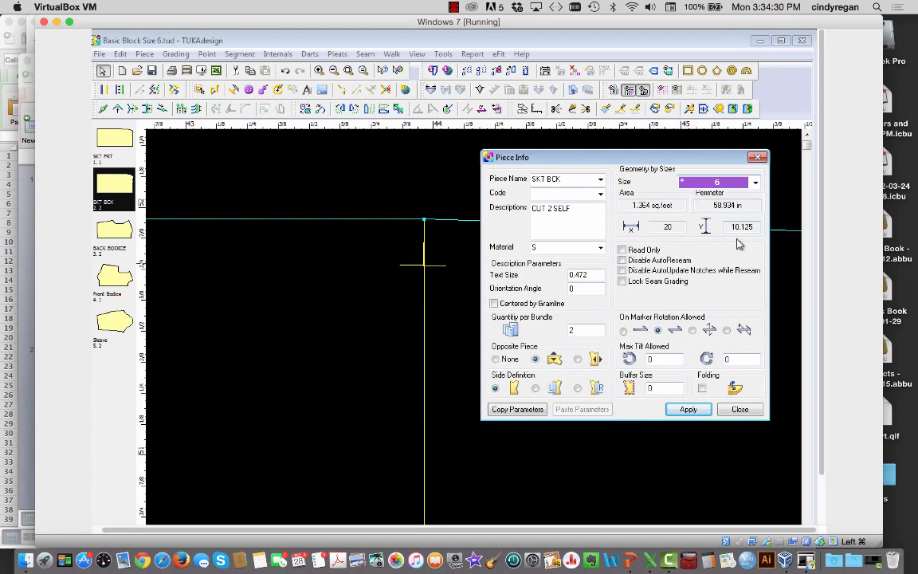
left_click(737, 409)
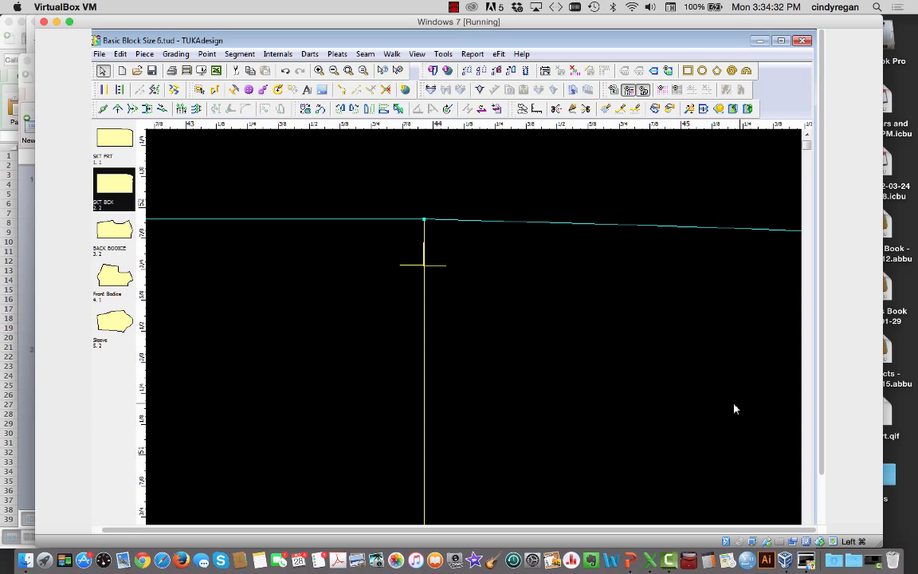
Step: Undo the last change at the SKT BCK hip notch and select the edge point at that notch
left_click(432, 267)
key("ctrl+z")
left_click(424, 220)
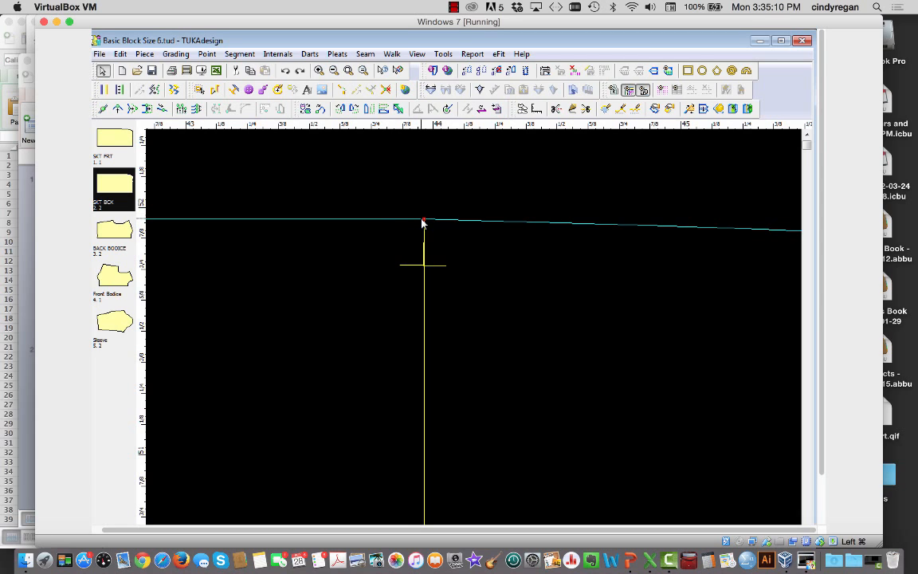